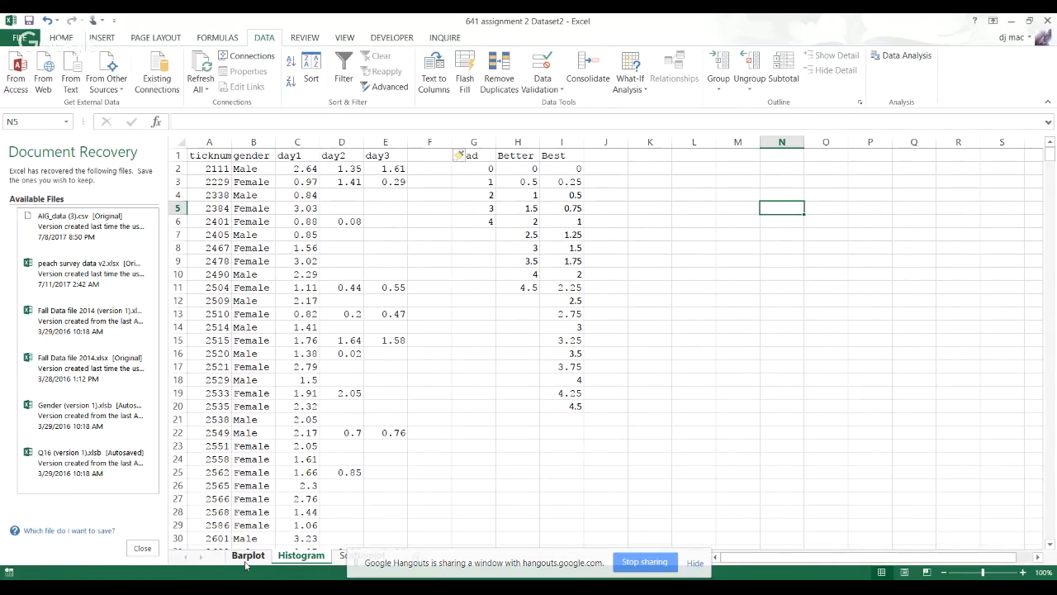
{"action": "left_click", "coordinate": [695, 562]}
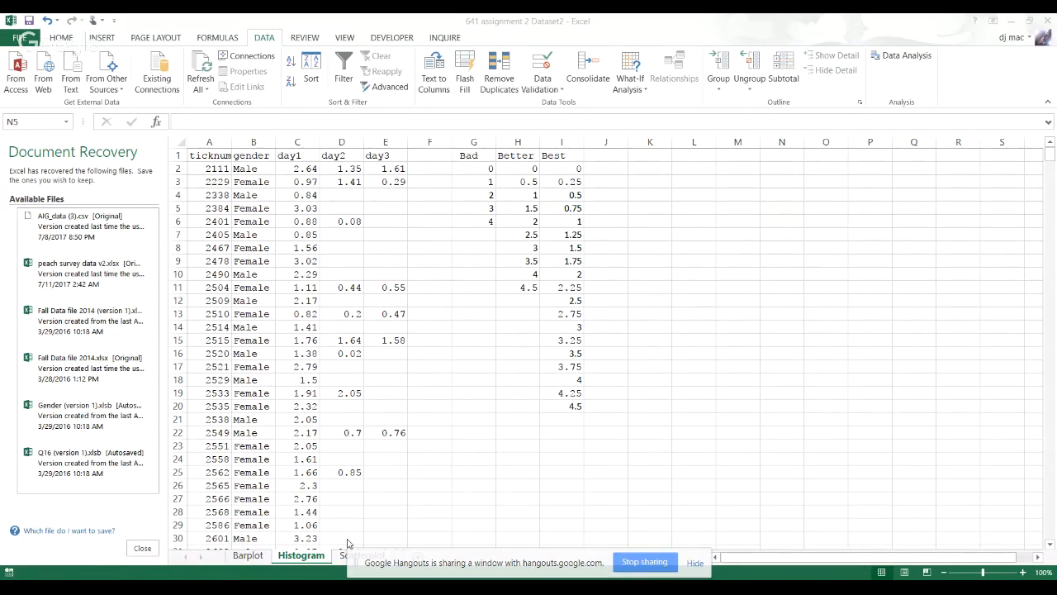
{"action": "left_click", "coordinate": [340, 565]}
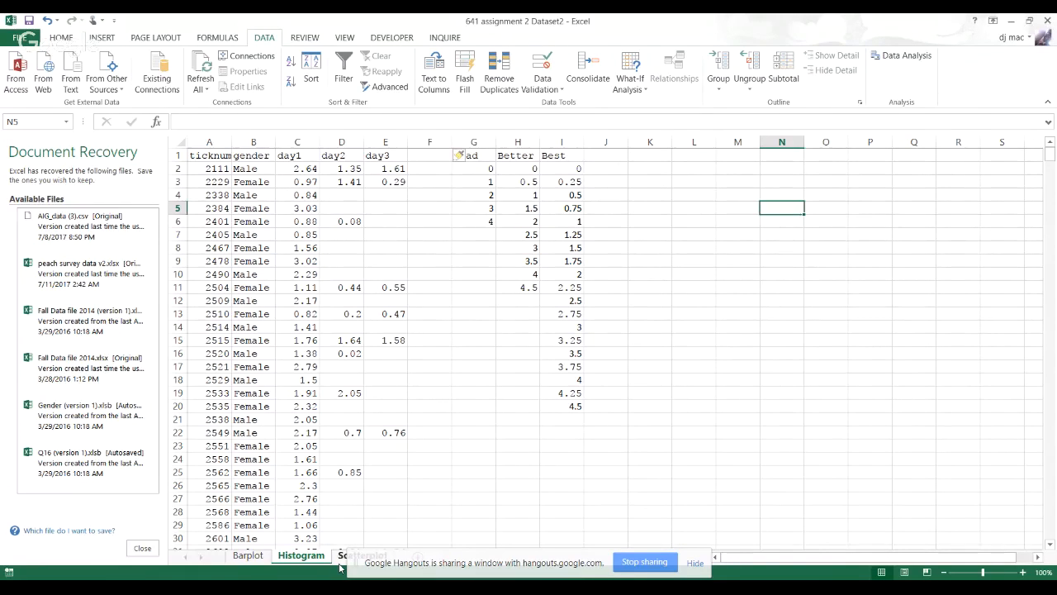
{"action": "left_click", "coordinate": [352, 563]}
{"action": "left_click", "coordinate": [312, 568]}
{"action": "left_click", "coordinate": [352, 561]}
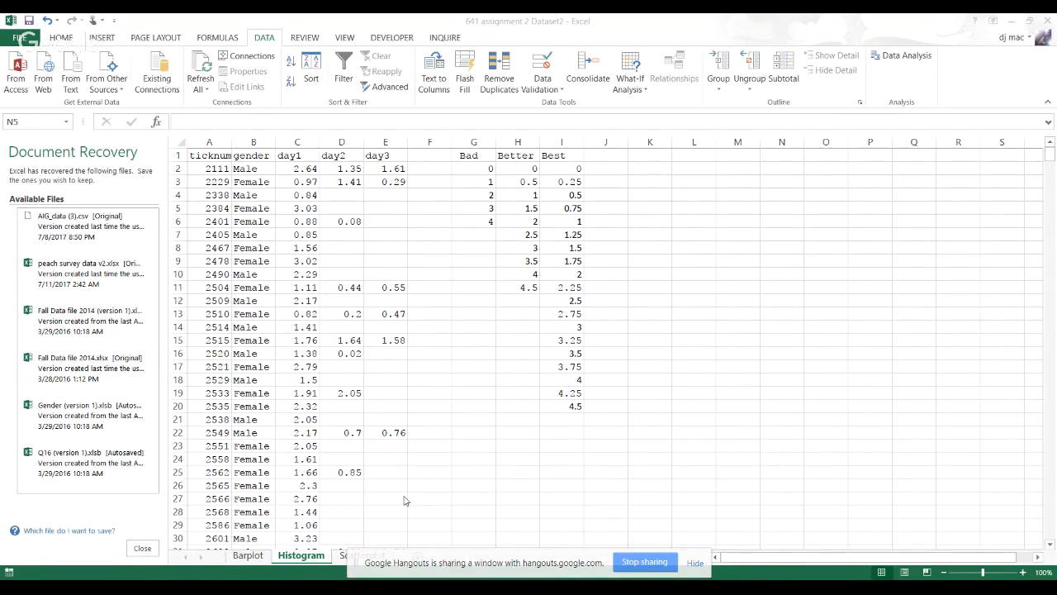
{"action": "left_click", "coordinate": [256, 562]}
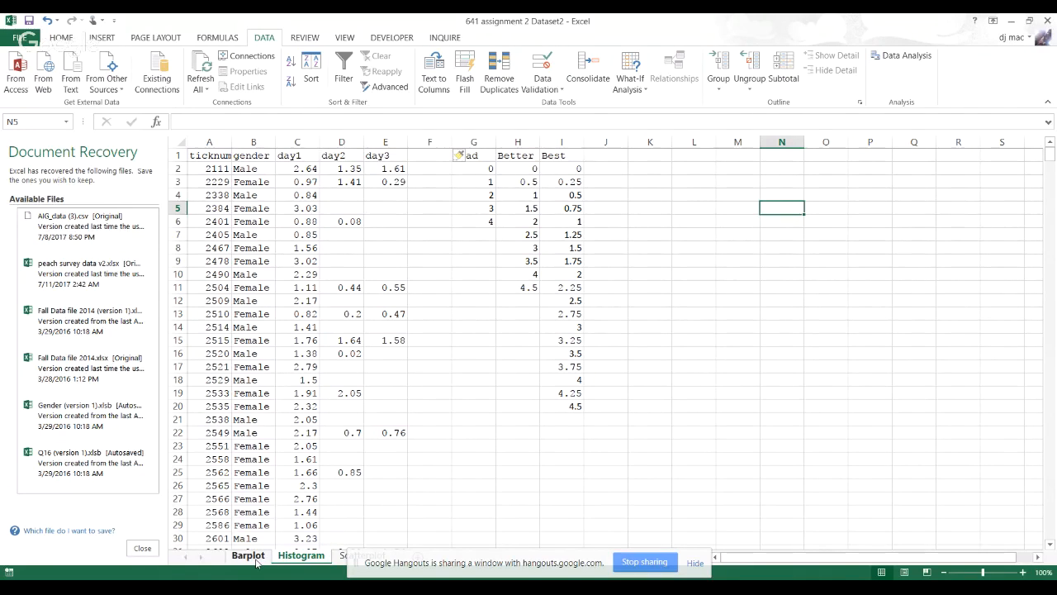
{"action": "left_click", "coordinate": [256, 562]}
{"action": "left_click", "coordinate": [294, 563]}
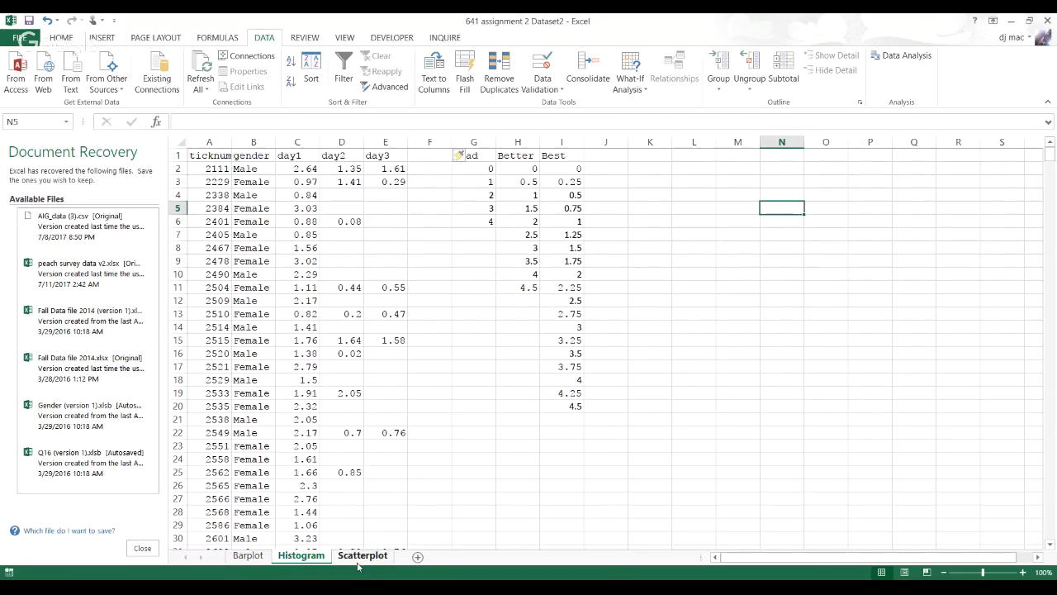
Step: Insert a markers-only scatter chart of the Exam and Anxiety columns on the Scatterplot sheet and view its available chart elements
{"action": "left_click", "coordinate": [362, 555]}
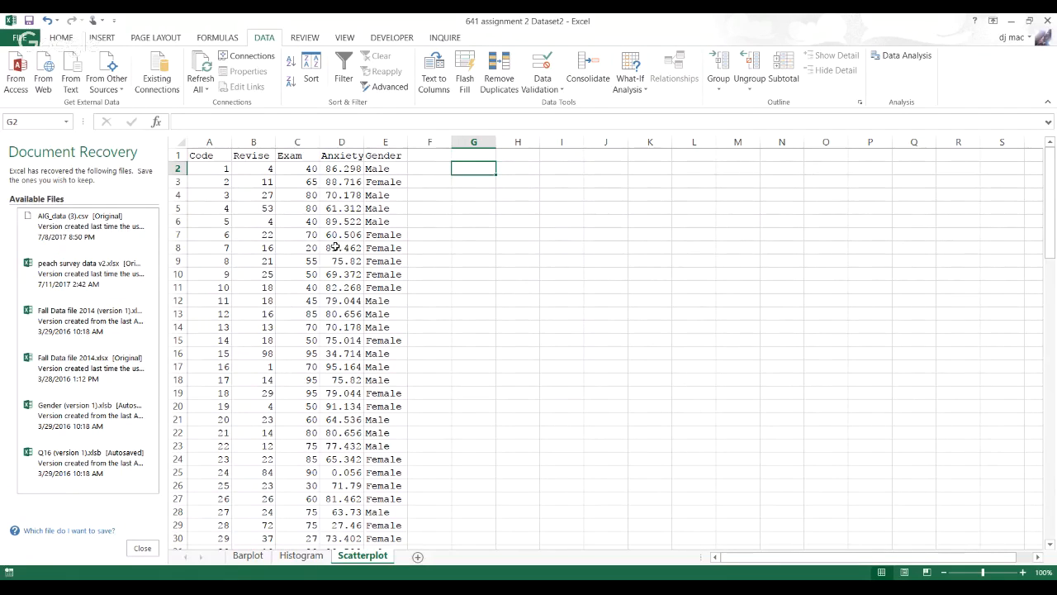
{"action": "left_click", "coordinate": [293, 160]}
{"action": "left_click", "coordinate": [341, 157]}
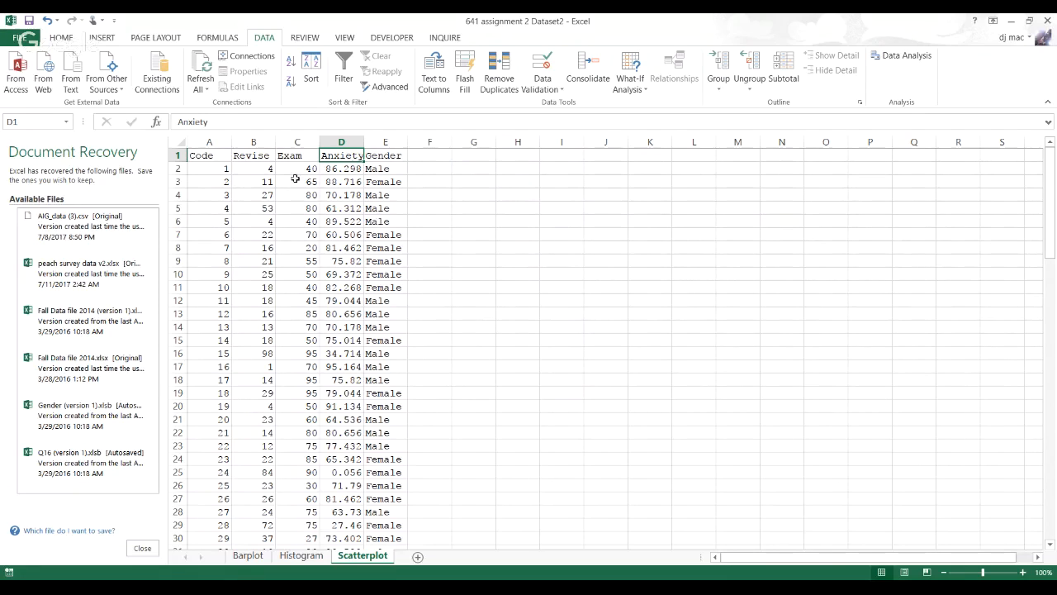
{"action": "left_click_drag", "start_coordinate": [297, 143], "coordinate": [337, 143]}
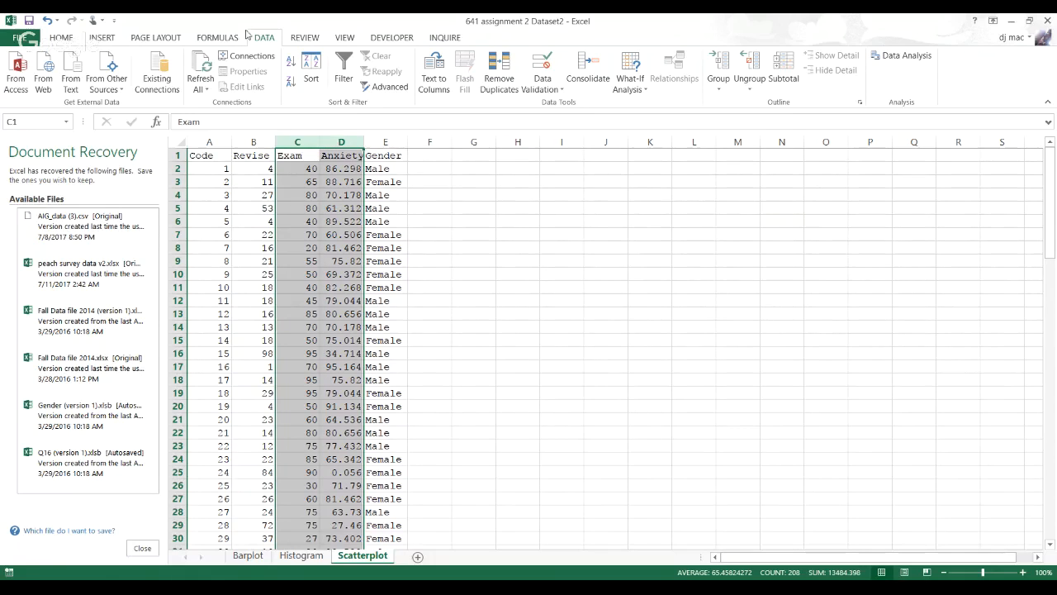
{"action": "left_click", "coordinate": [101, 39]}
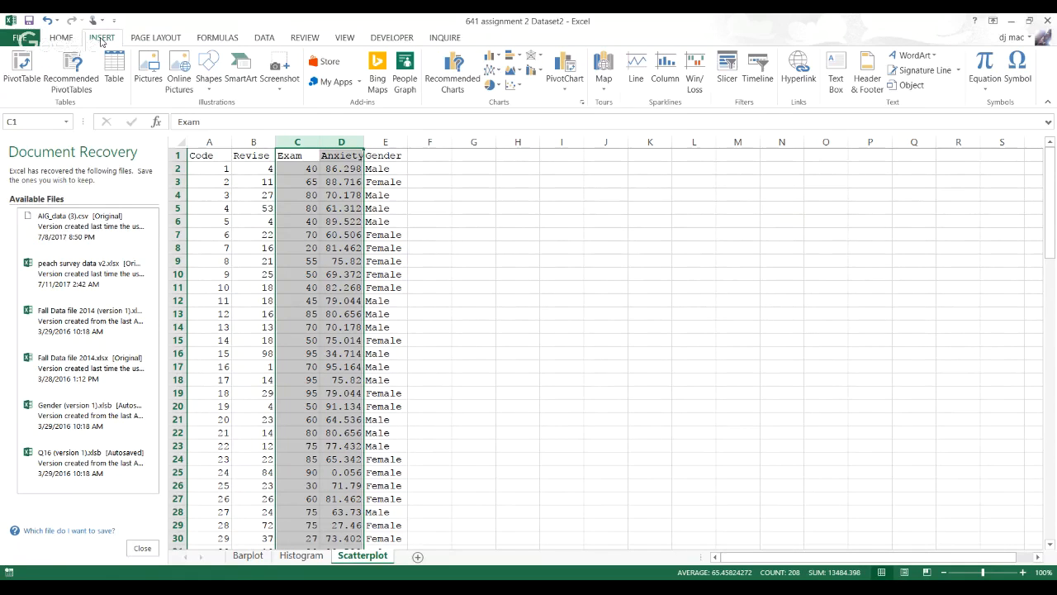
{"action": "left_click", "coordinate": [513, 85]}
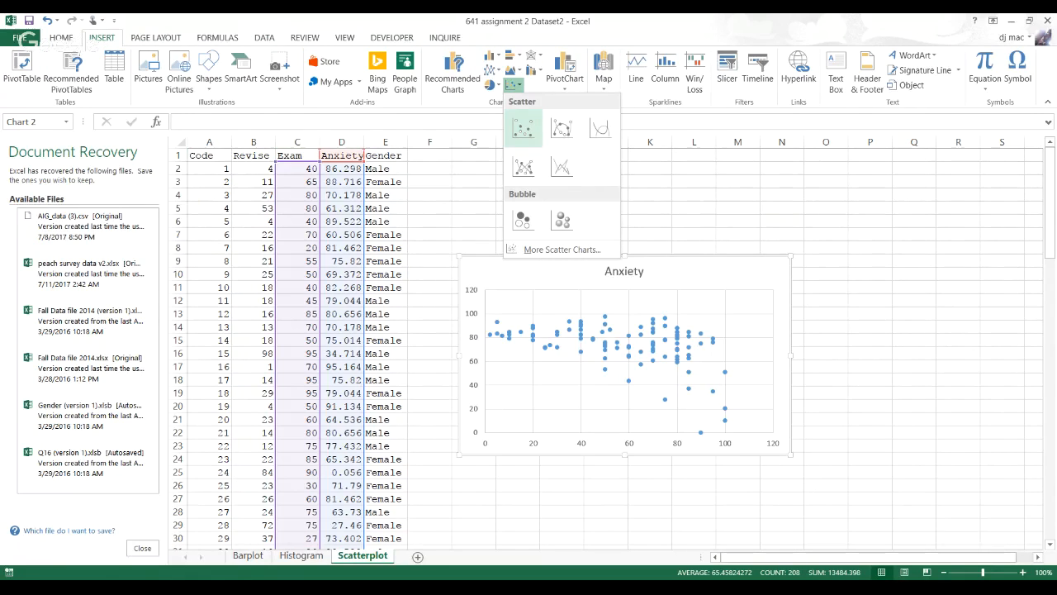
{"action": "left_click", "coordinate": [523, 128]}
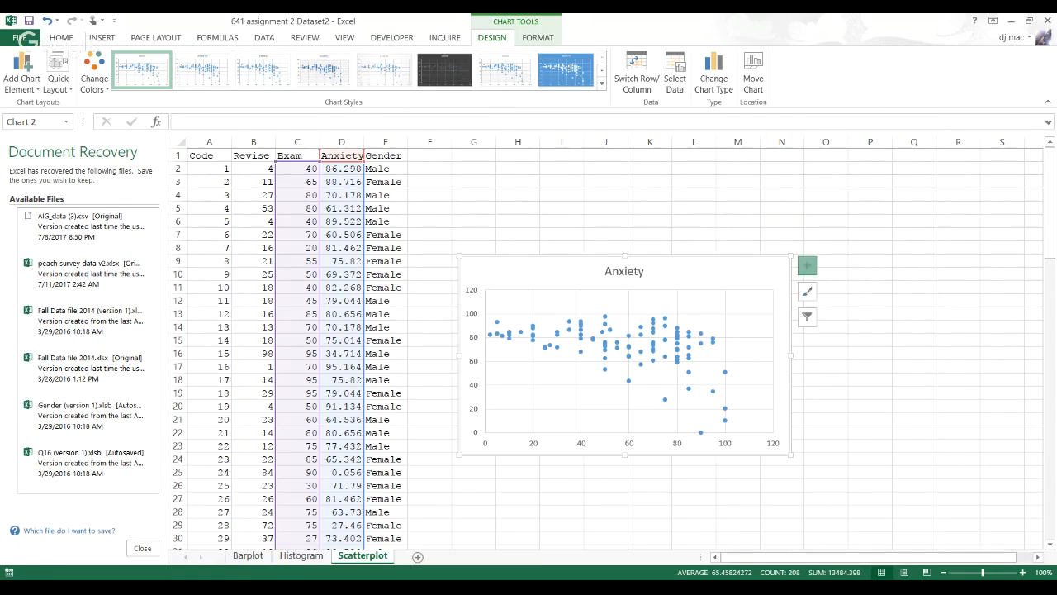
{"action": "left_click", "coordinate": [807, 265]}
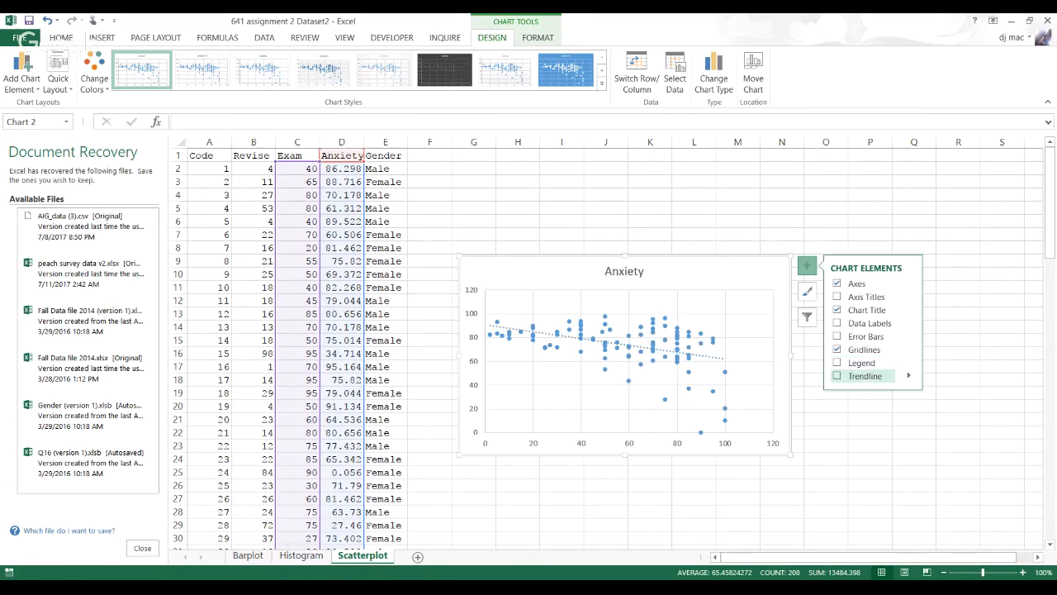
{"action": "left_click", "coordinate": [693, 499]}
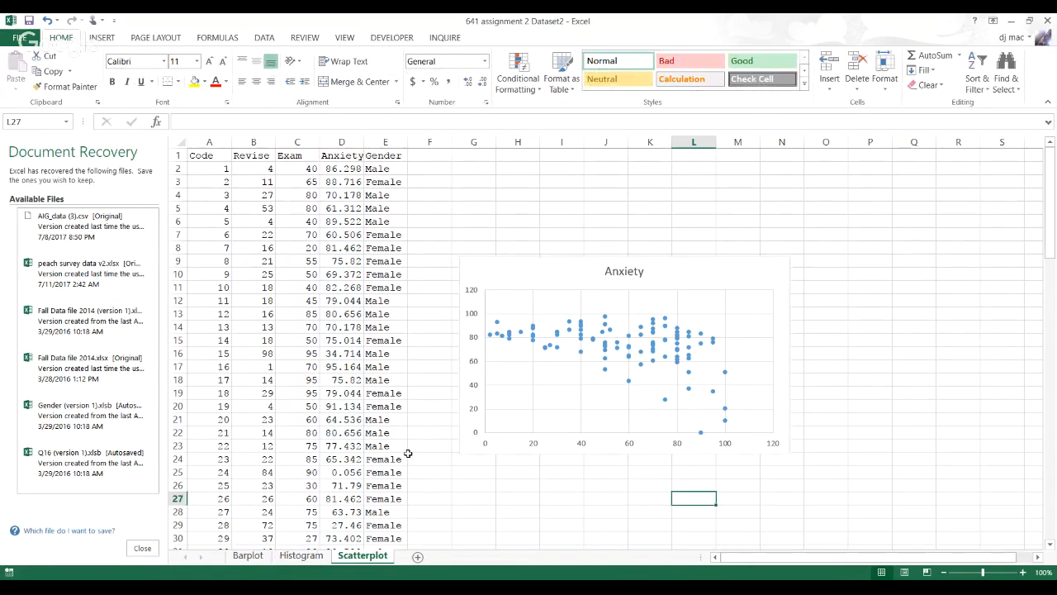
Step: Examine the Gender, Film and Arousal summary table and the raw data in columns A to C on the Barplot sheet
{"action": "left_click", "coordinate": [248, 555]}
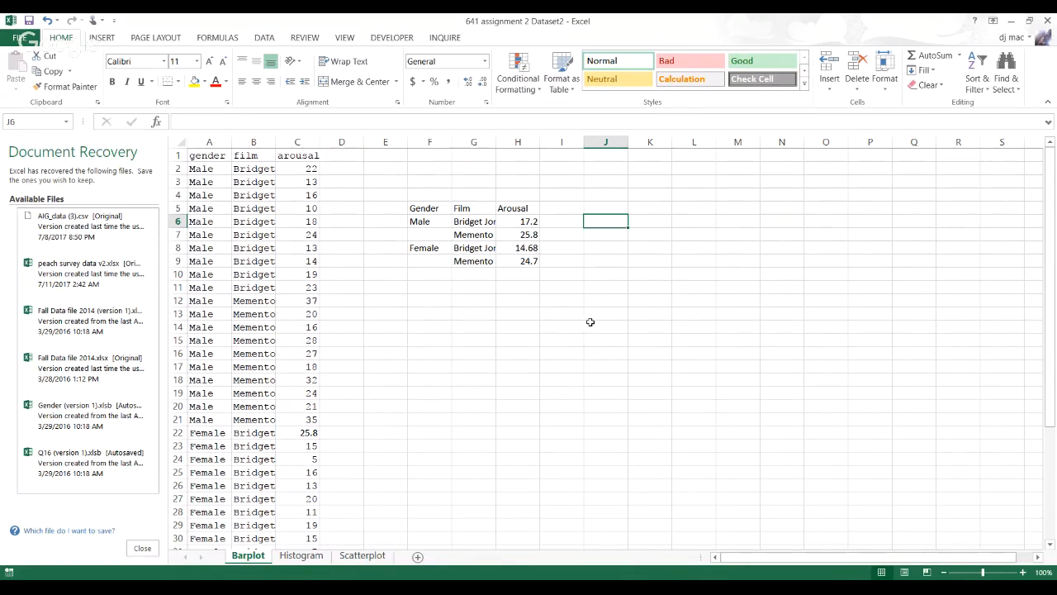
{"action": "left_click_drag", "start_coordinate": [401, 210], "coordinate": [518, 267]}
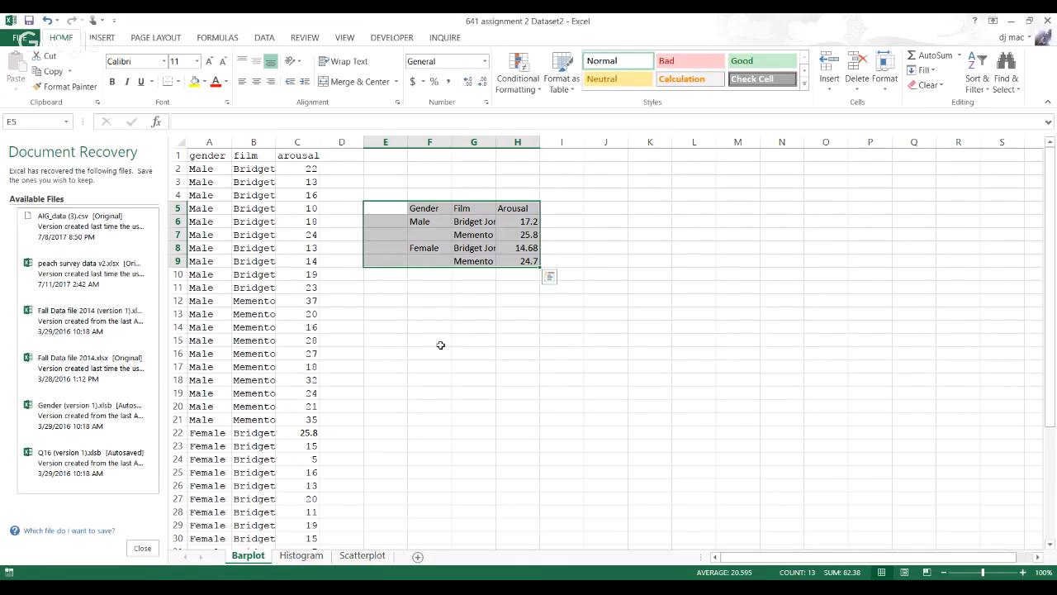
{"action": "left_click", "coordinate": [207, 155]}
{"action": "key", "text": "ctrl+shift+Down"}
{"action": "key", "text": "ctrl+shift+Right"}
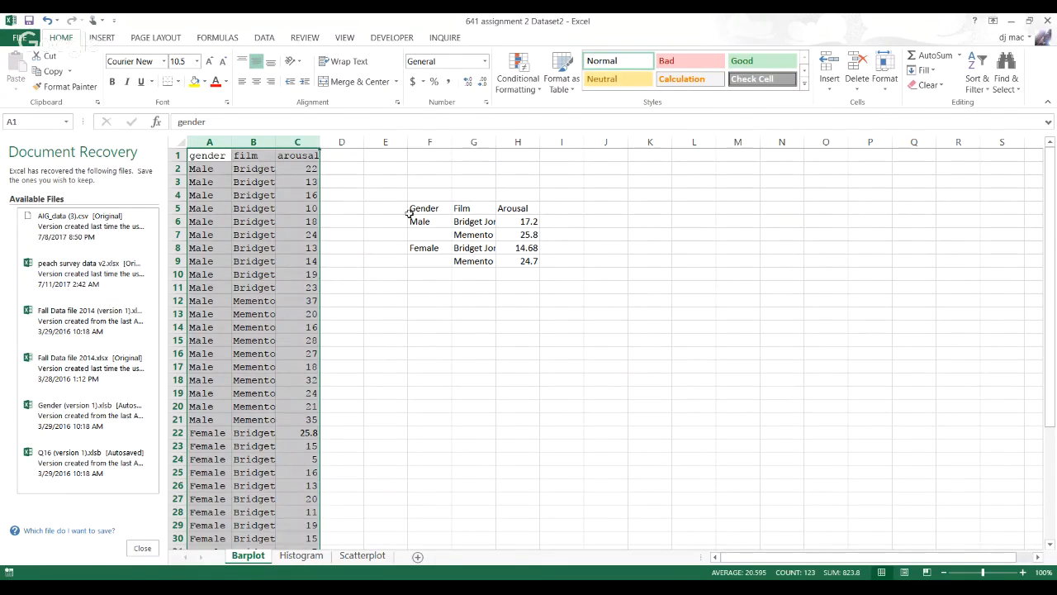
Step: Insert a 2-D clustered column chart from the summary table F5:H9, place it beside the table and view its available chart elements
{"action": "left_click_drag", "start_coordinate": [418, 208], "coordinate": [528, 271]}
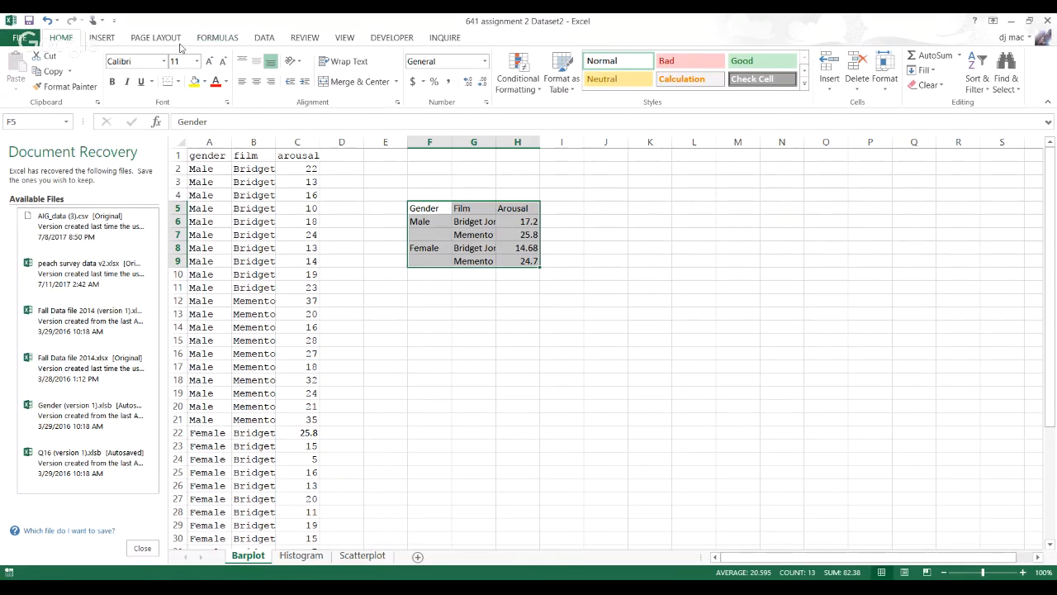
{"action": "left_click", "coordinate": [102, 38]}
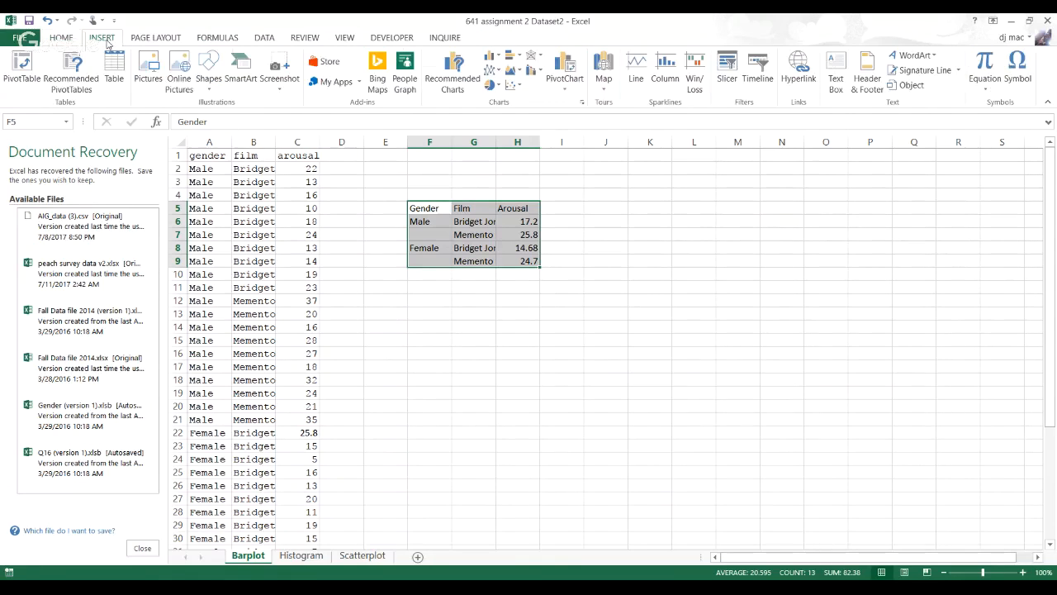
{"action": "left_click", "coordinate": [494, 58]}
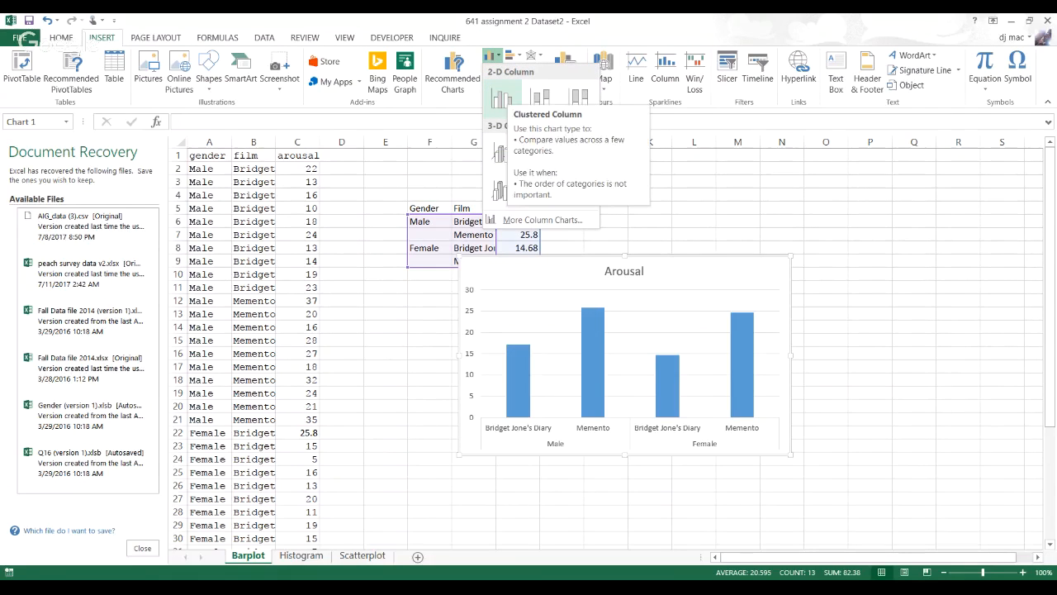
{"action": "left_click", "coordinate": [503, 104]}
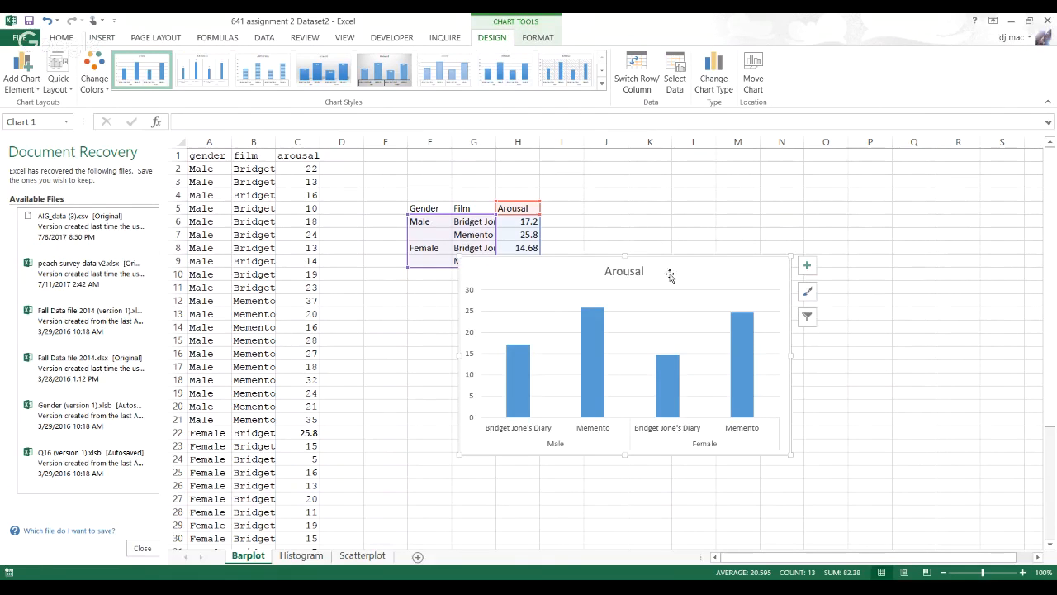
{"action": "mouse_move", "coordinate": [667, 274]}
{"action": "left_mouse_down"}
{"action": "mouse_move", "coordinate": [779, 239]}
{"action": "mouse_move", "coordinate": [800, 216]}
{"action": "left_mouse_up"}
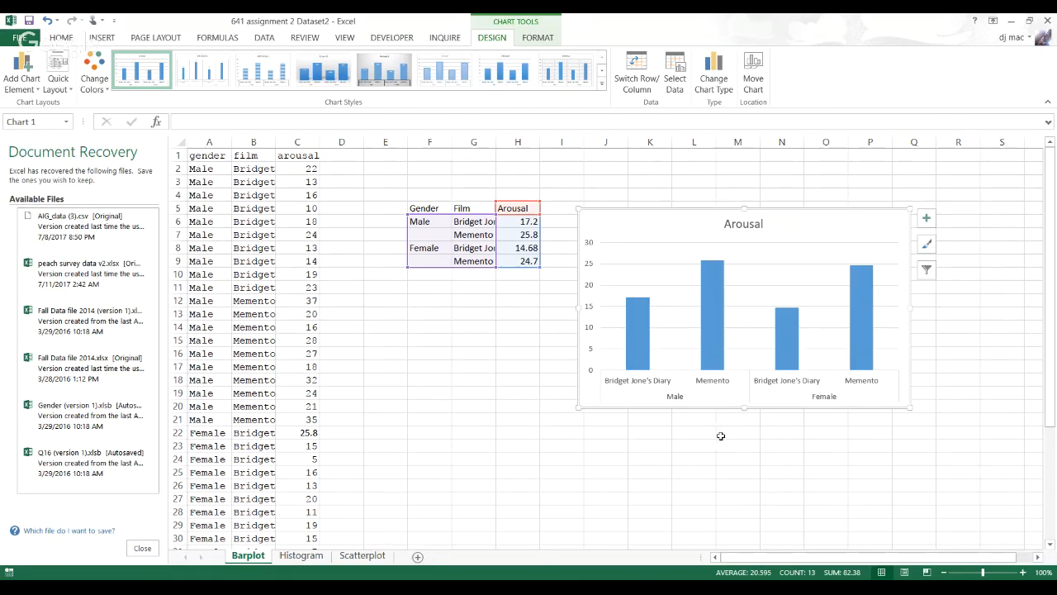
{"action": "left_click", "coordinate": [926, 217]}
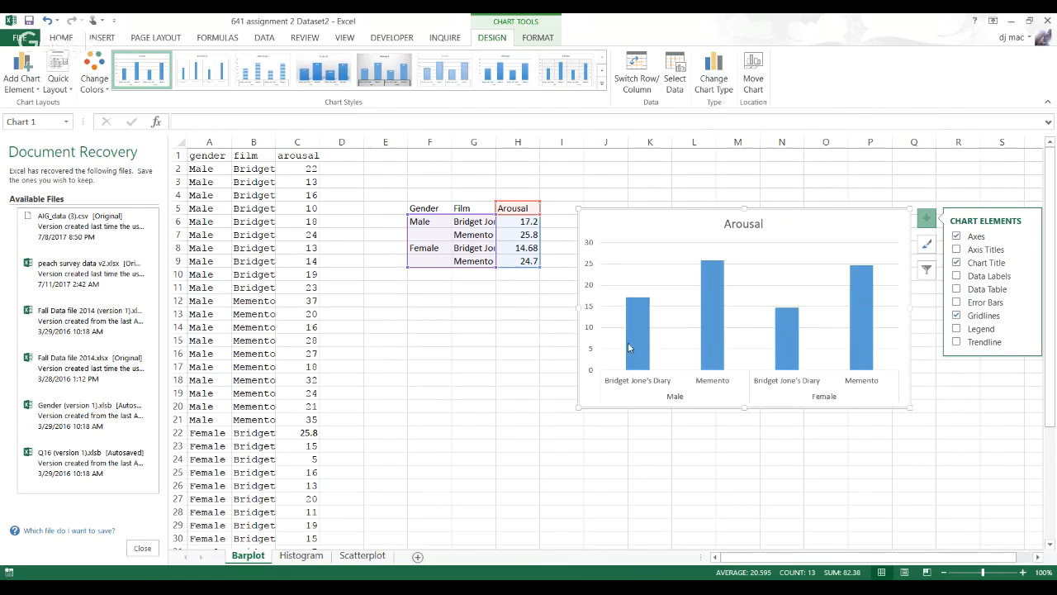
Step: Generate a day1 histogram with chart output on a new worksheet using the Bad bins, and stretch the chart down to about row 25
{"action": "left_click", "coordinate": [302, 561]}
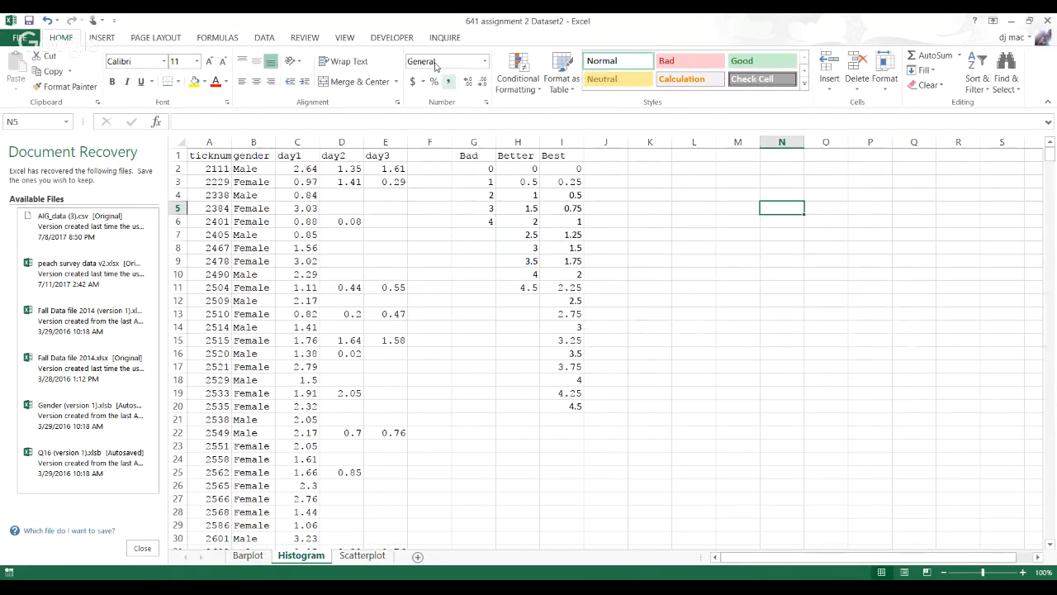
{"action": "left_click", "coordinate": [264, 37]}
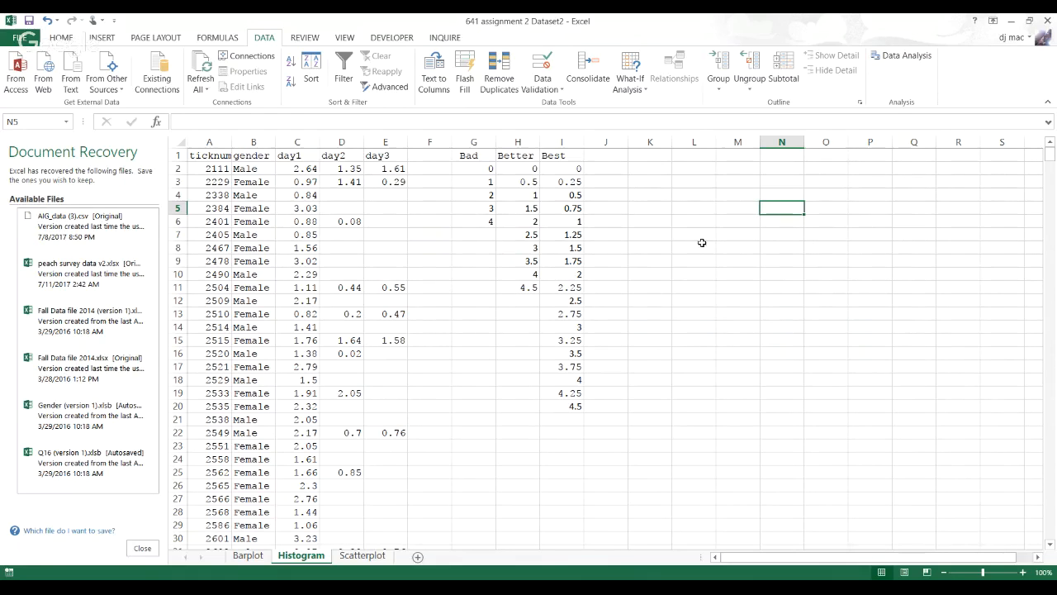
{"action": "left_click", "coordinate": [906, 58]}
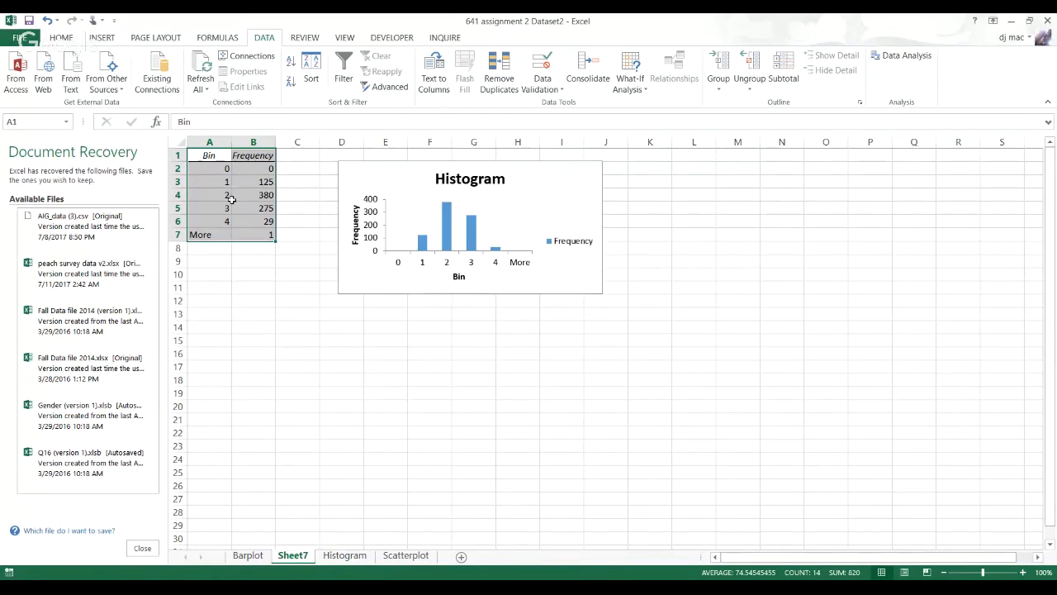
{"action": "left_click", "coordinate": [396, 283]}
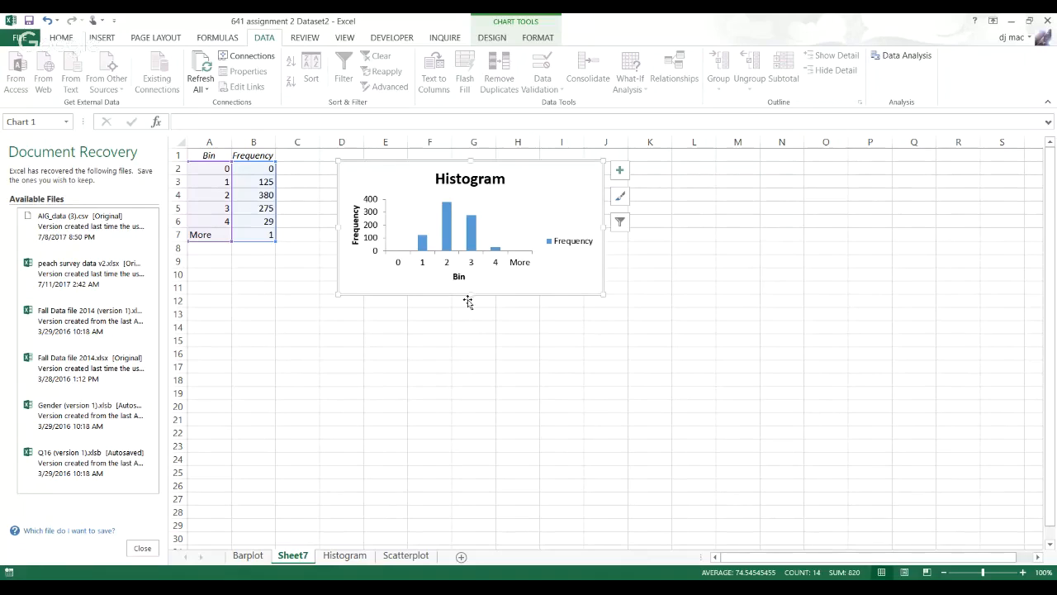
{"action": "left_click_drag", "start_coordinate": [471, 299], "coordinate": [471, 473]}
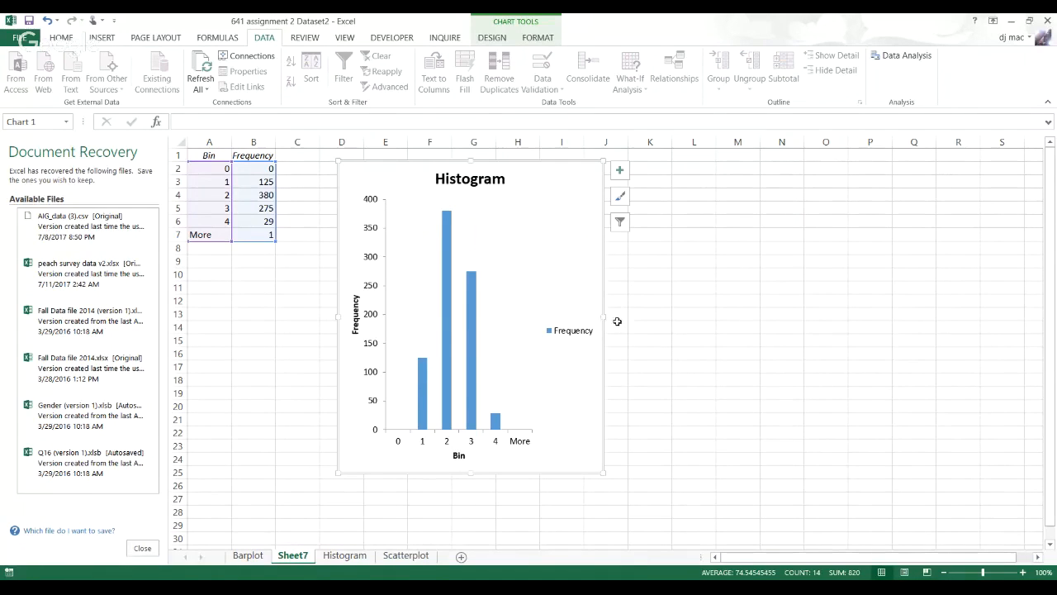
{"action": "left_click", "coordinate": [619, 170]}
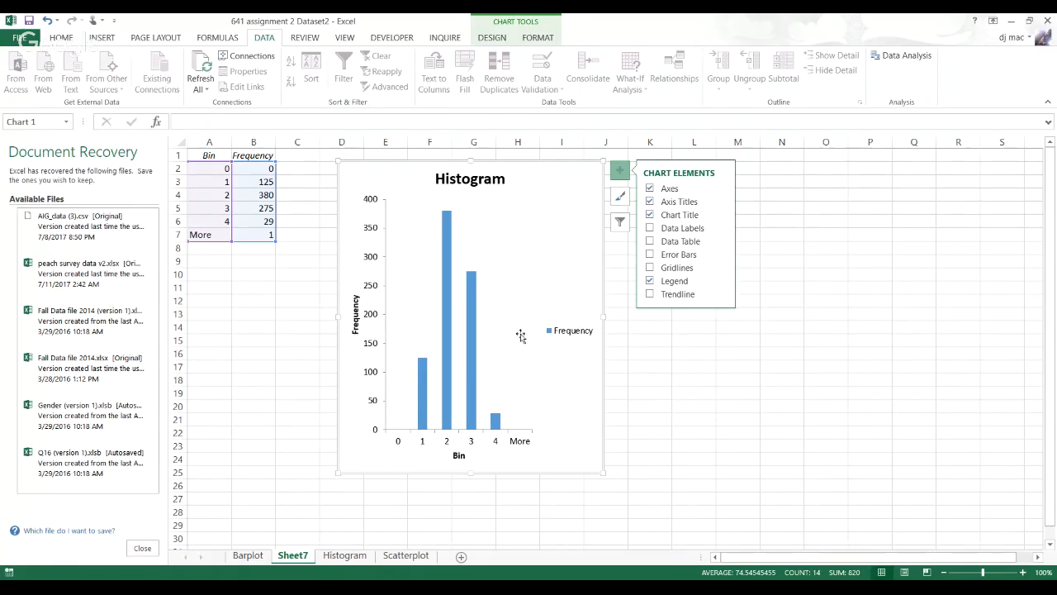
Step: Generate a day1 histogram on a new worksheet using the Best bins, and enlarge its chart to about row 23 and column L
{"action": "left_click", "coordinate": [338, 558]}
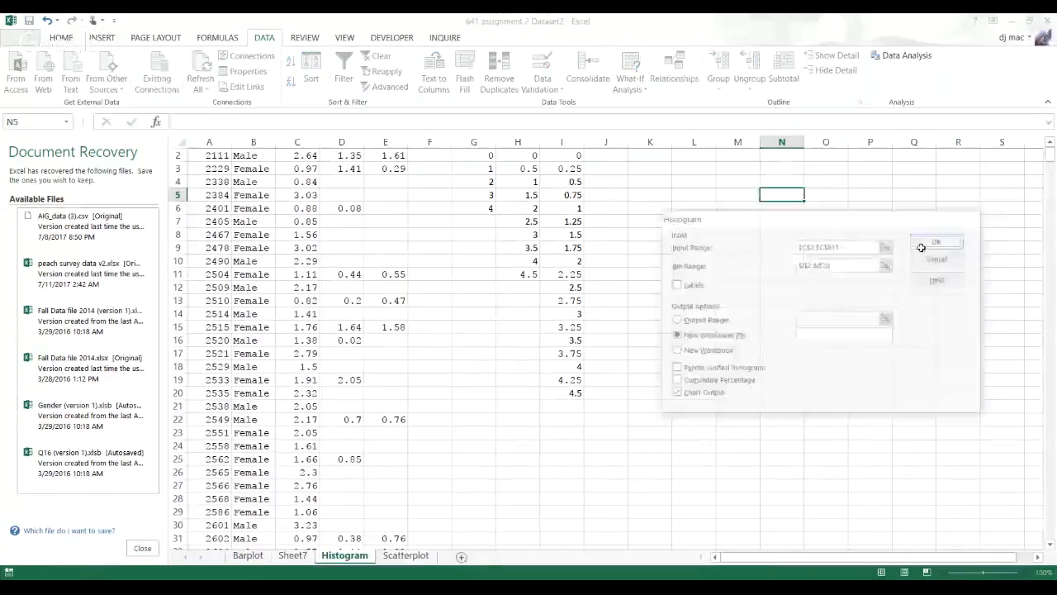
{"action": "key", "text": "Return"}
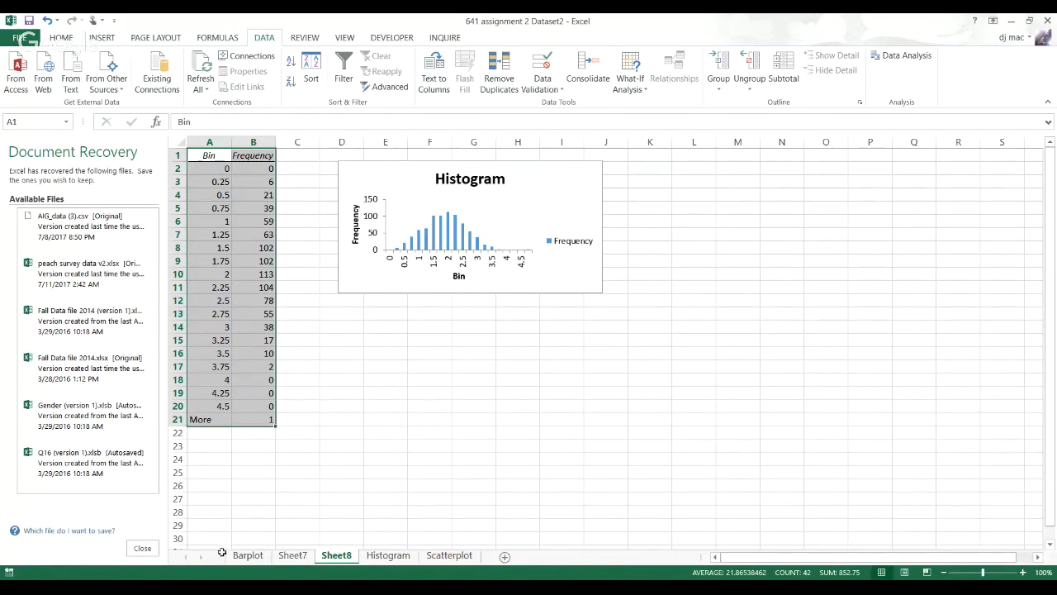
{"action": "left_click", "coordinate": [372, 286]}
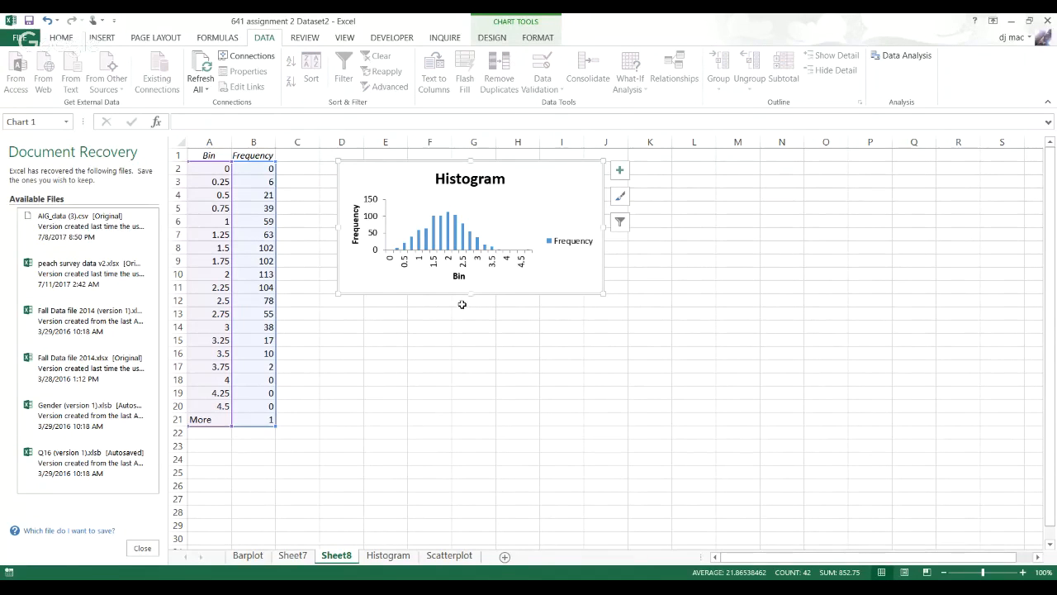
{"action": "left_click_drag", "start_coordinate": [470, 294], "coordinate": [467, 452]}
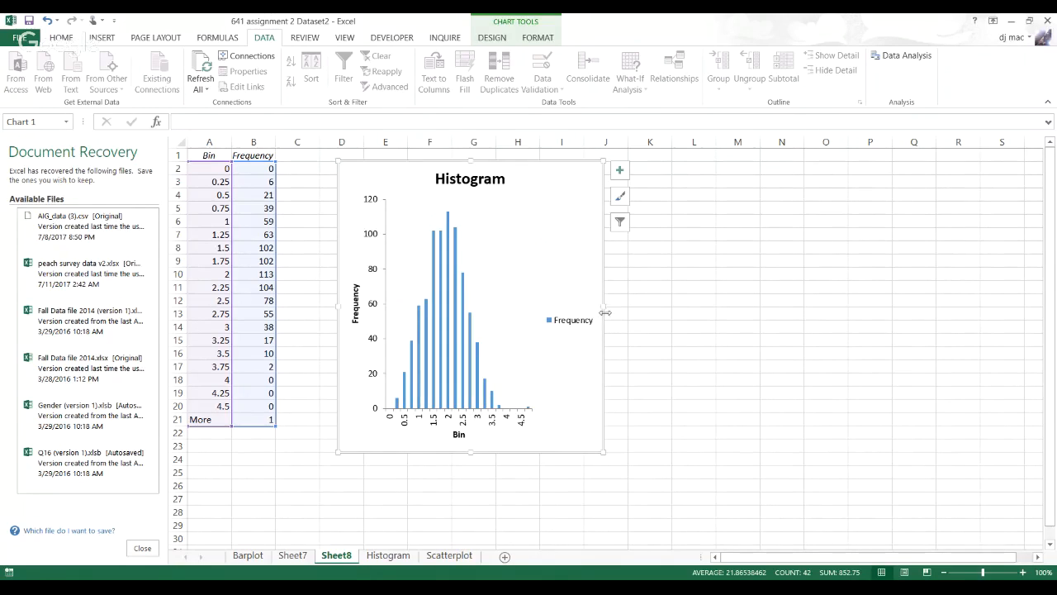
{"action": "left_click_drag", "start_coordinate": [608, 316], "coordinate": [695, 319]}
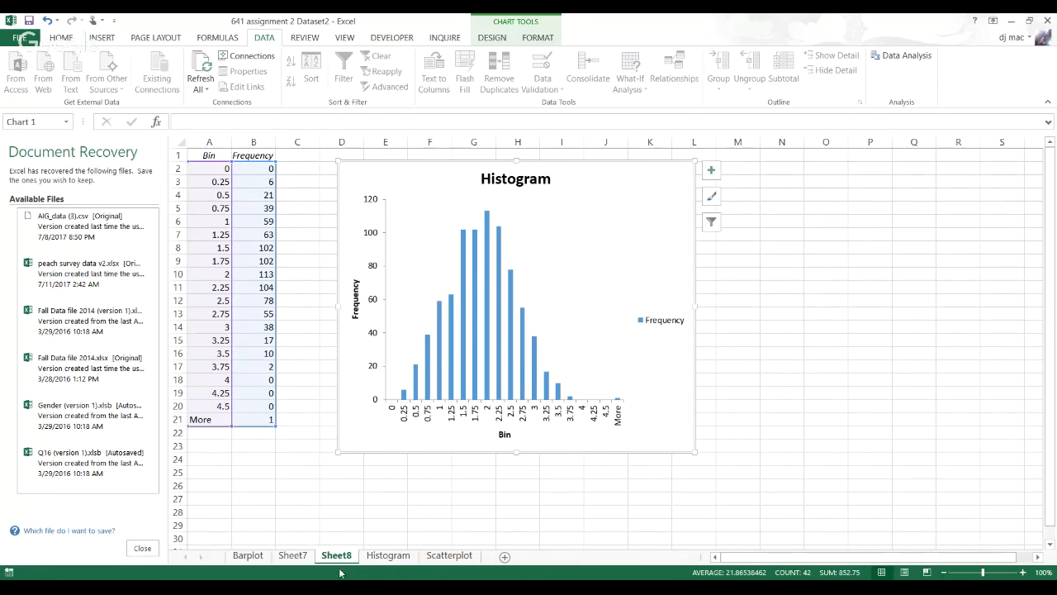
Step: Generate a day1 histogram on a new worksheet using the Better bins, and stretch its chart down to about row 19
{"action": "left_click", "coordinate": [377, 560]}
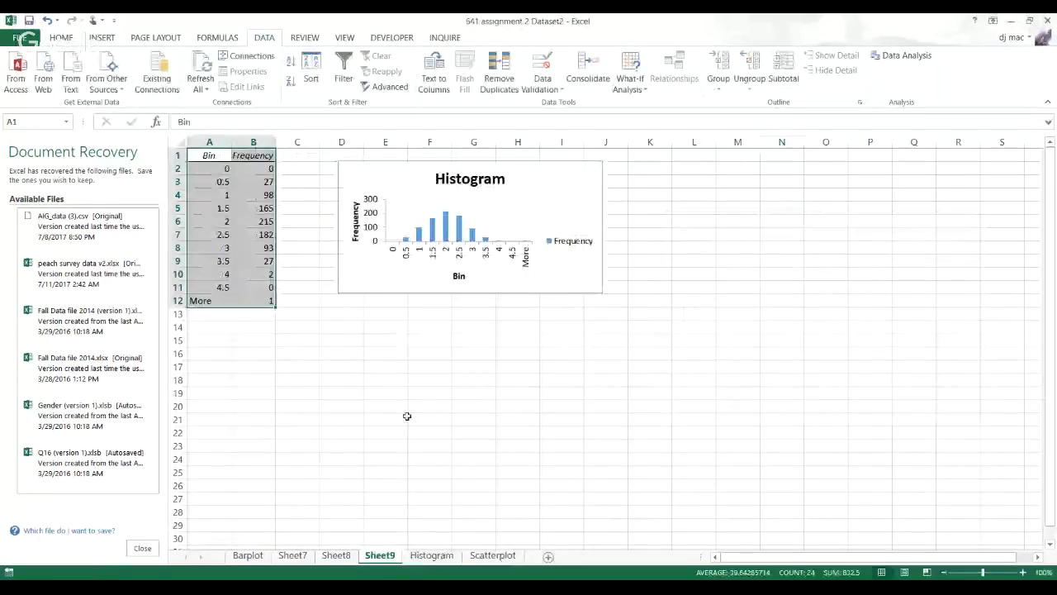
{"action": "left_click", "coordinate": [521, 282]}
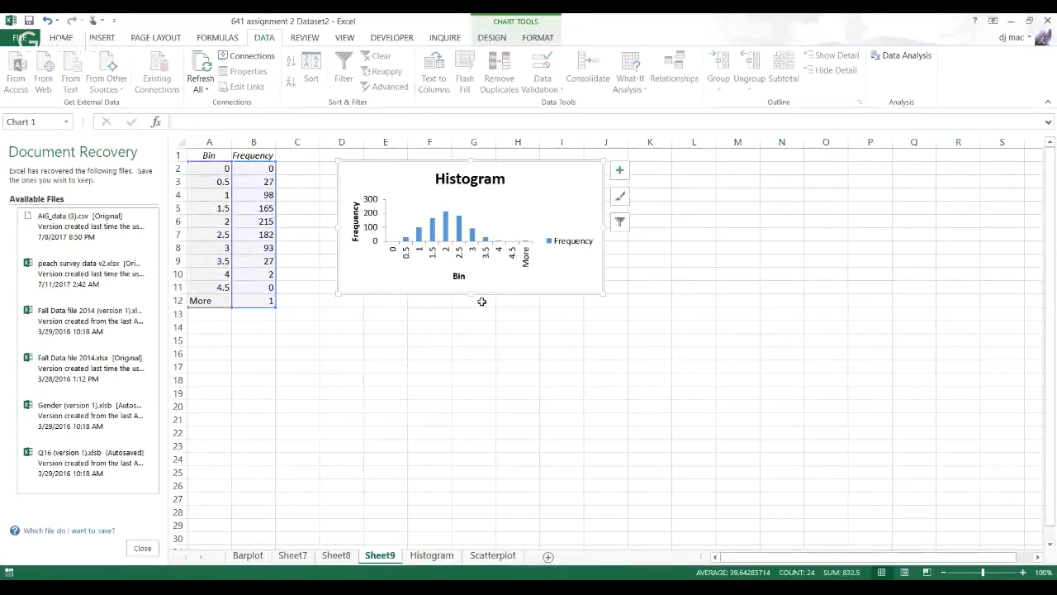
{"action": "left_click_drag", "start_coordinate": [469, 295], "coordinate": [474, 400]}
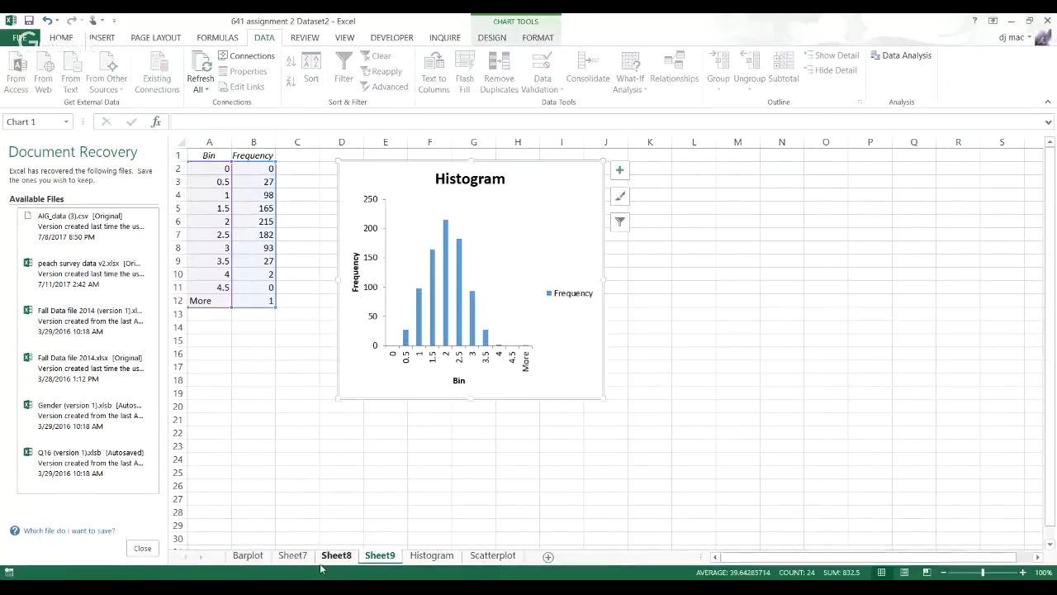
Step: Compare the histograms for the Bad, Better and Best bins across Sheet7, Sheet9 and Sheet8
{"action": "left_click", "coordinate": [294, 556]}
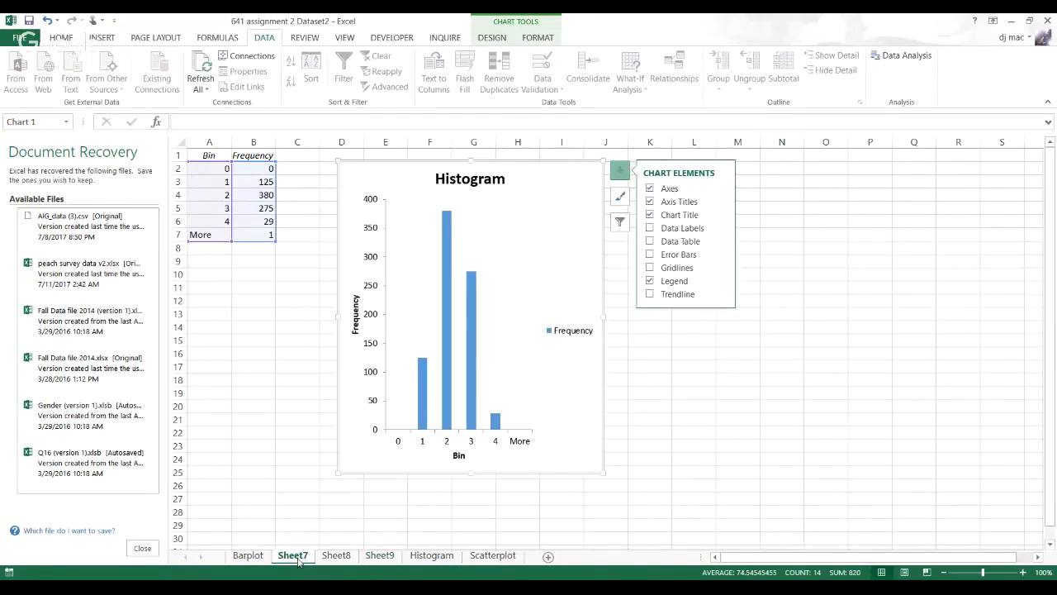
{"action": "left_click", "coordinate": [375, 555]}
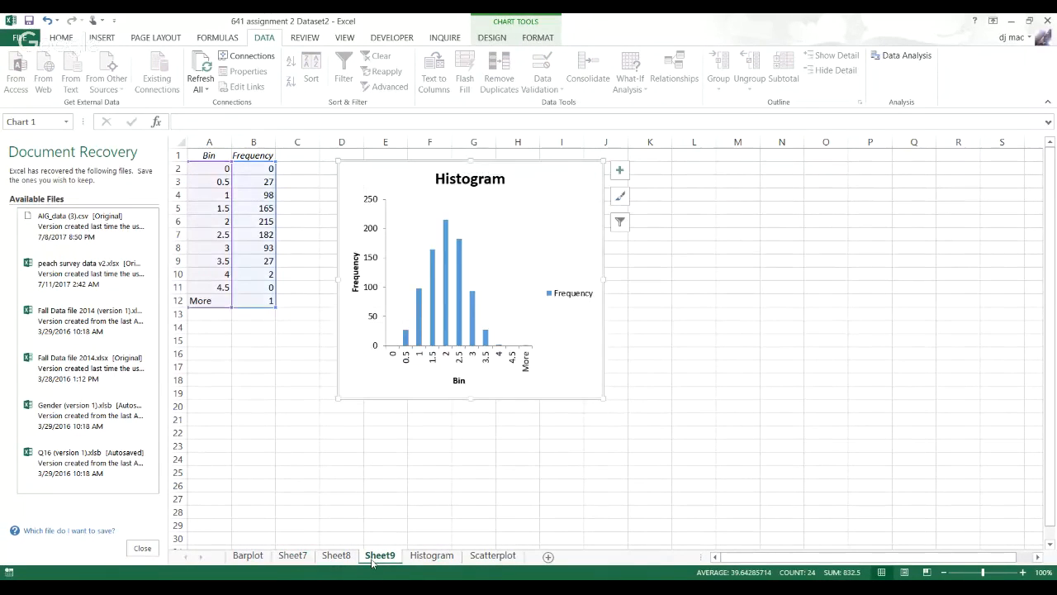
{"action": "left_click", "coordinate": [347, 558]}
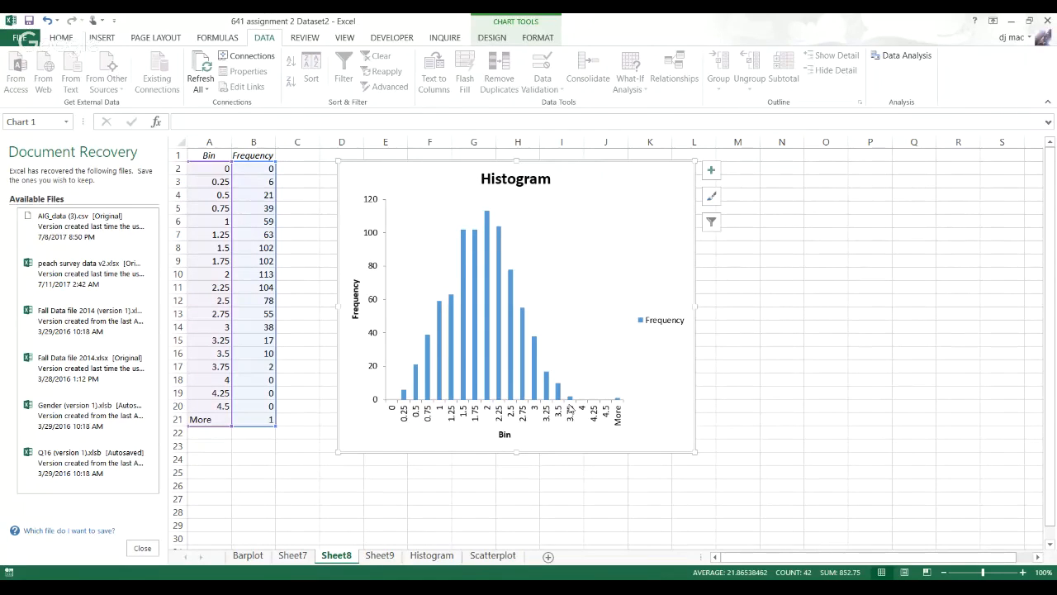